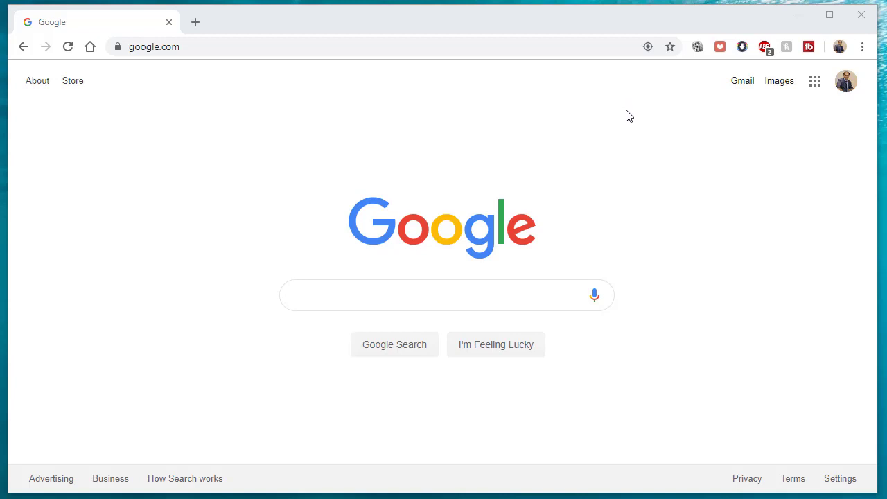
Search Google for "chrome extensions" and open the Chrome Web Store's Extensions category from the results
{"action": "left_click", "coordinate": [338, 299]}
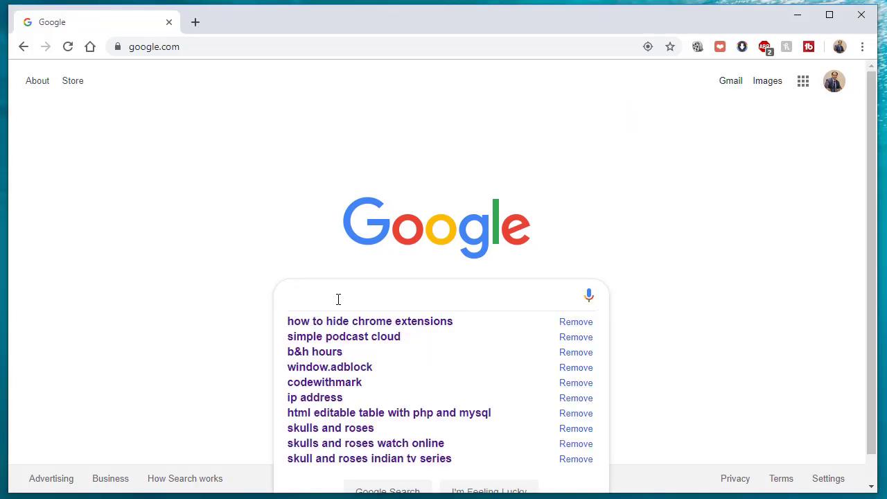
{"action": "type", "text": "chcho"}
{"action": "key", "text": "BackSpace"}
{"action": "type", "text": "rom"}
{"action": "key", "text": "Down"}
{"action": "key", "text": "Return"}
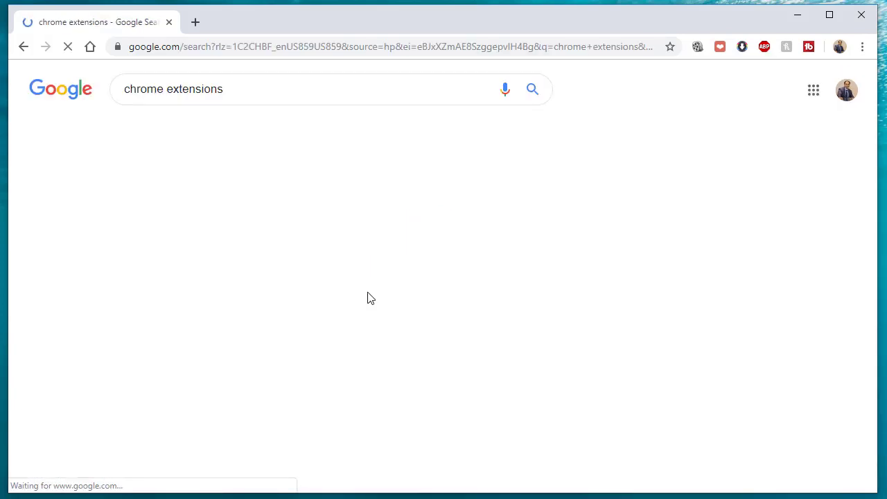
{"action": "scroll", "coordinate": [337, 218], "scroll_direction": "down", "scroll_amount": 3}
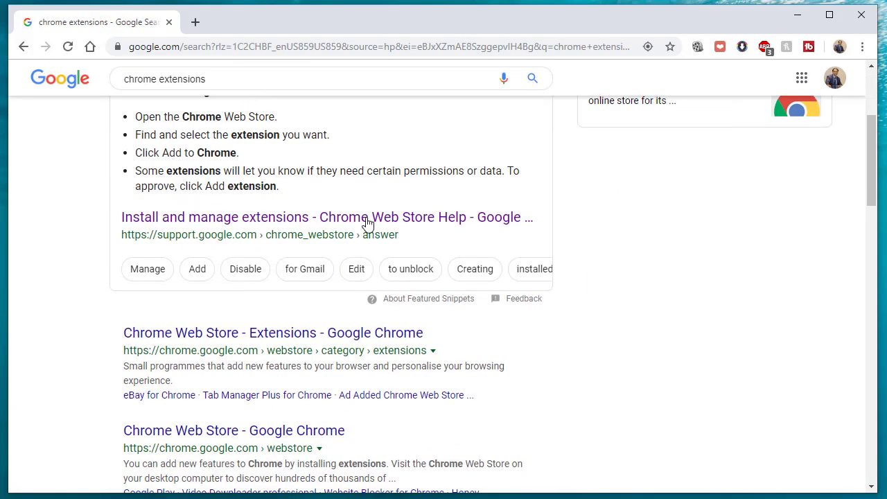
{"action": "left_click", "coordinate": [275, 348]}
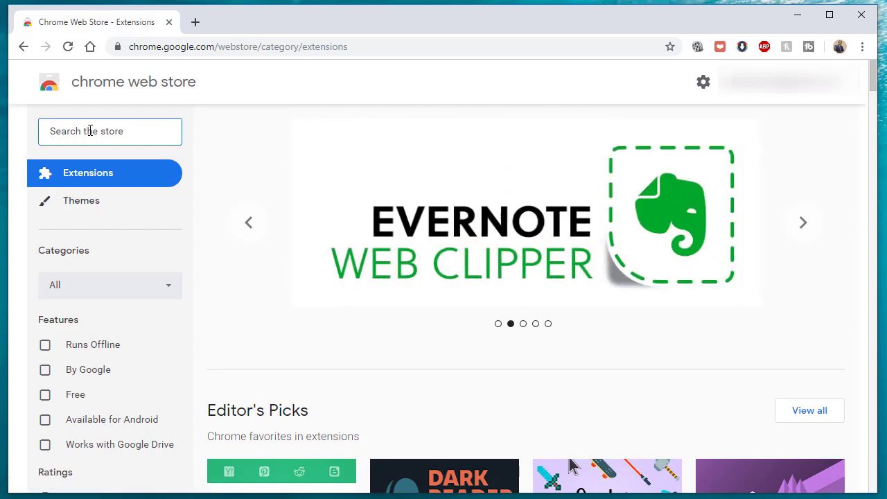
Search the Chrome Web Store for "honey" and dismiss the search suggestions
{"action": "type", "text": "hon"}
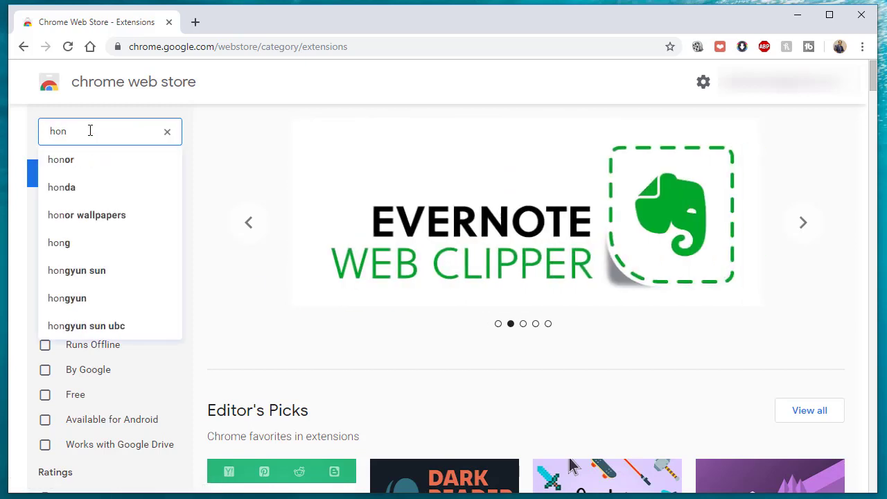
{"action": "type", "text": "ey"}
{"action": "key", "text": "Return"}
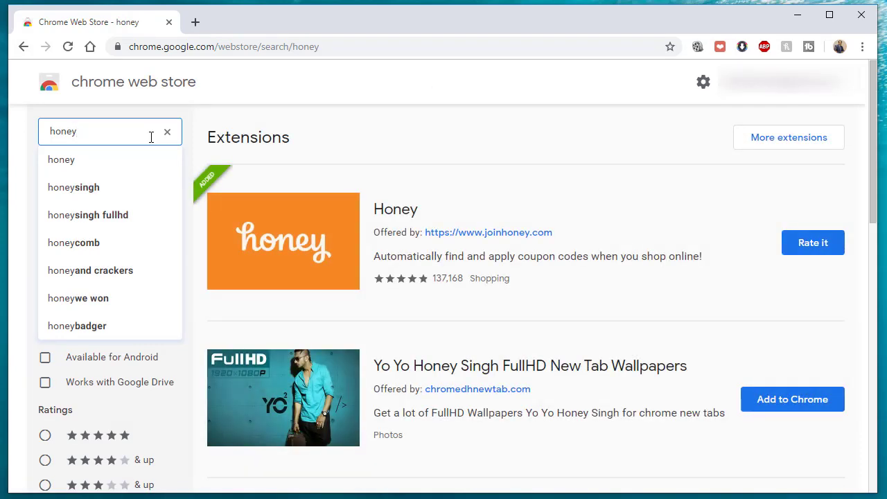
{"action": "left_click", "coordinate": [350, 131]}
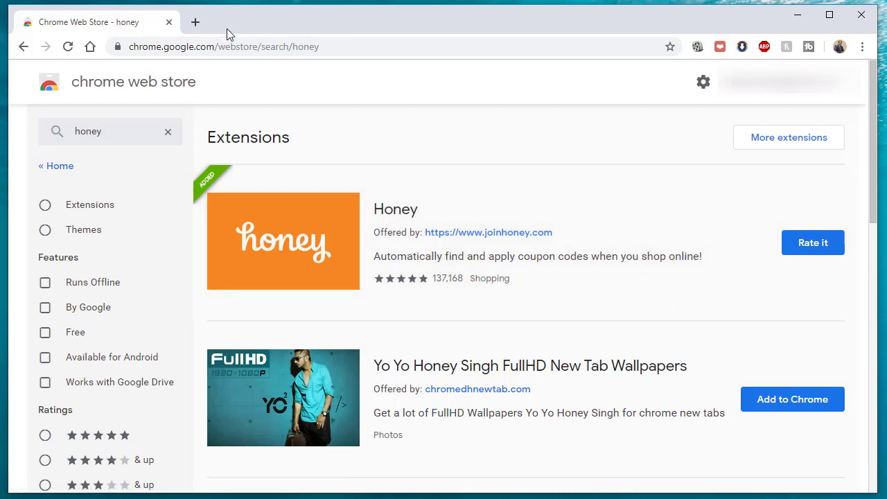
Search for "amazon" in a new tab, open Amazon.com from the results and go to its Renewed electronics page
{"action": "left_click", "coordinate": [197, 23]}
{"action": "type", "text": "am"}
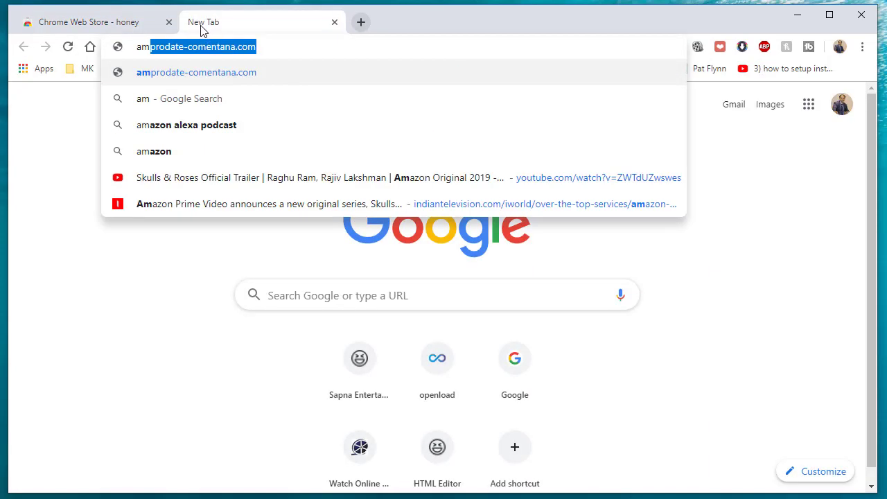
{"action": "type", "text": "azon"}
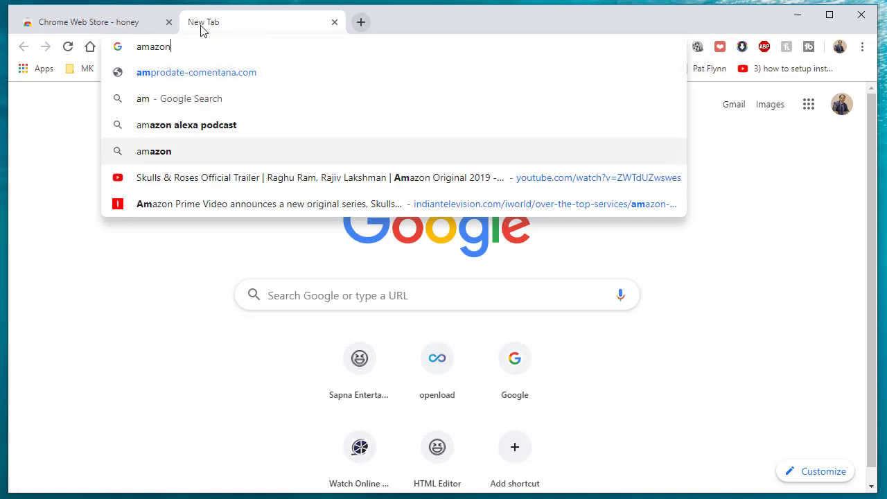
{"action": "key", "text": "Return"}
{"action": "scroll", "coordinate": [310, 168], "scroll_direction": "down", "scroll_amount": 1}
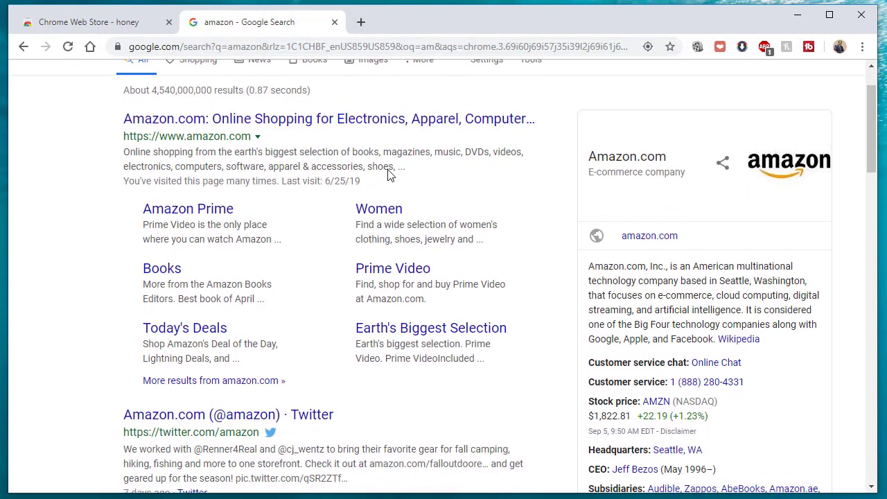
{"action": "left_click", "coordinate": [375, 119]}
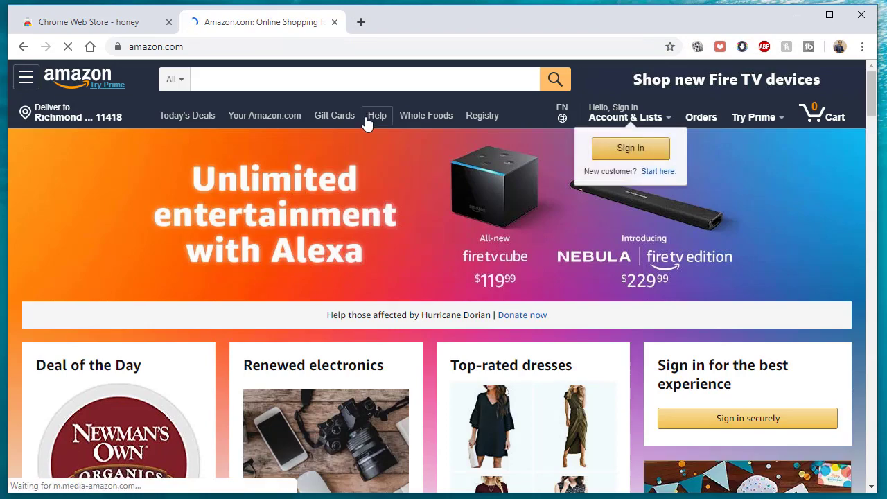
{"action": "scroll", "coordinate": [263, 238], "scroll_direction": "down", "scroll_amount": 3}
{"action": "left_click", "coordinate": [349, 234]}
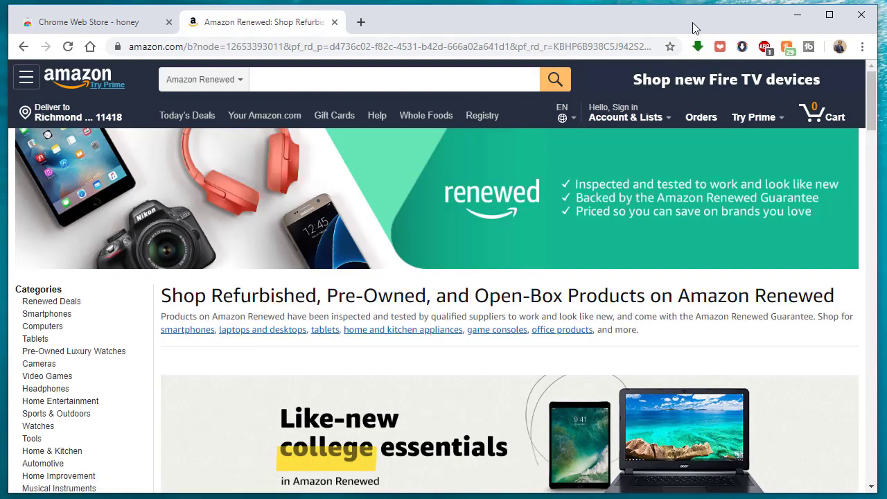
Add the Mid-Century Chair to the Droplist in the Honey extension, browse its Amazon coupon codes and close the Amazon tab
{"action": "left_click", "coordinate": [788, 49]}
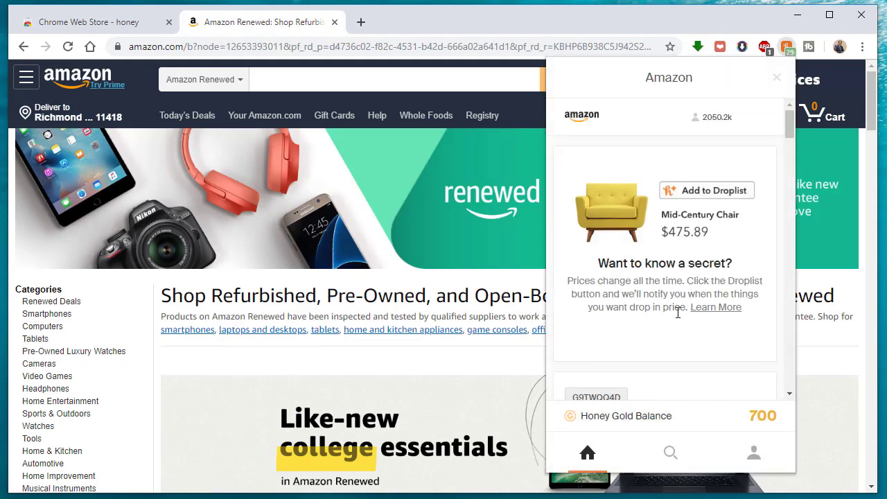
{"action": "left_click", "coordinate": [734, 194]}
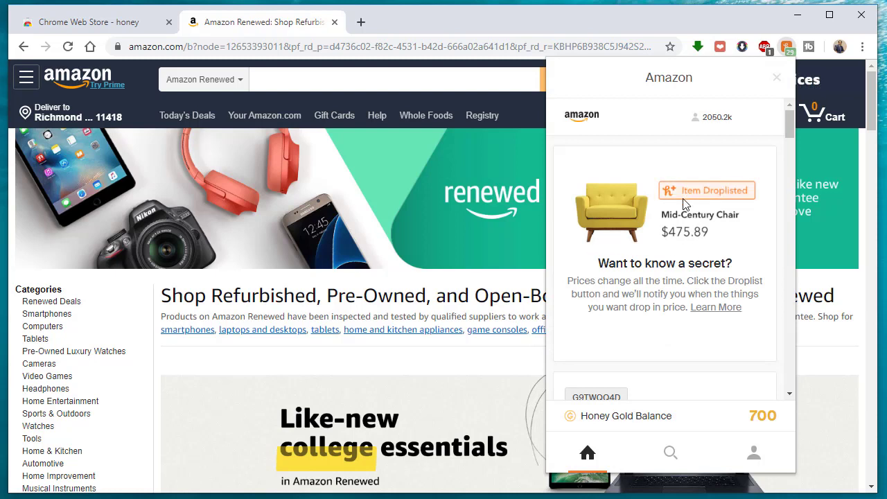
{"action": "scroll", "coordinate": [686, 222], "scroll_direction": "down", "scroll_amount": 1}
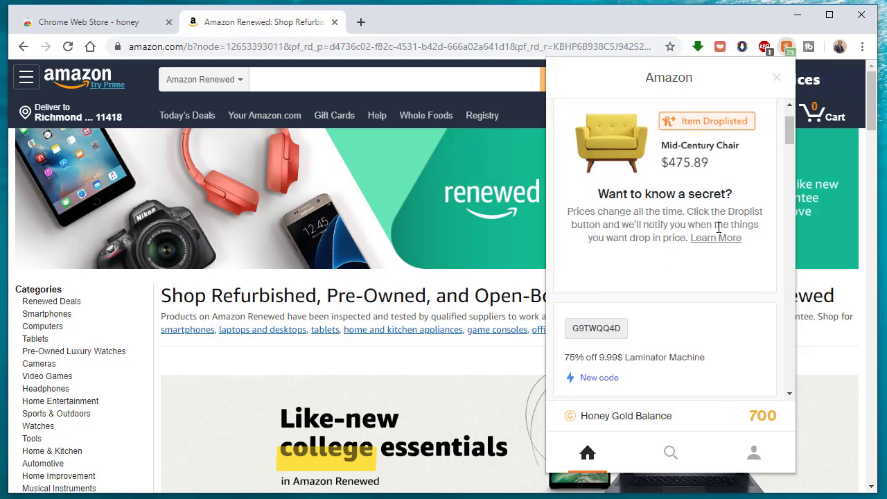
{"action": "scroll", "coordinate": [719, 227], "scroll_direction": "down", "scroll_amount": 1}
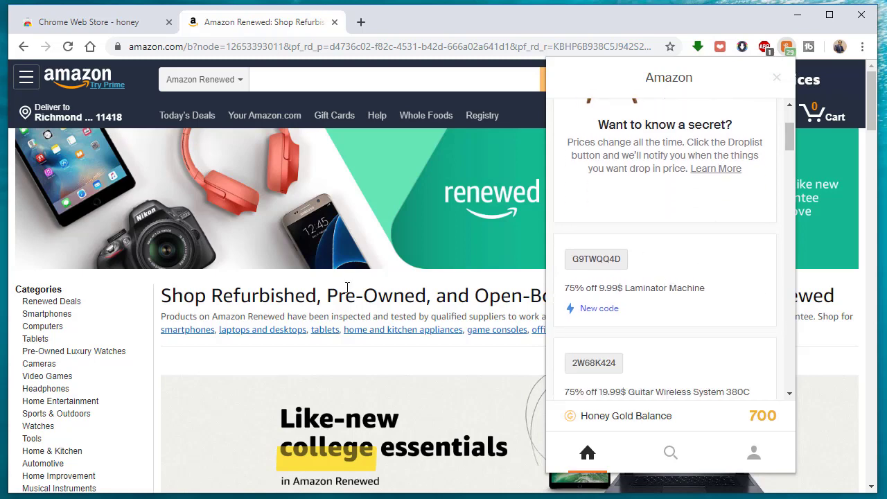
{"action": "left_click", "coordinate": [335, 21]}
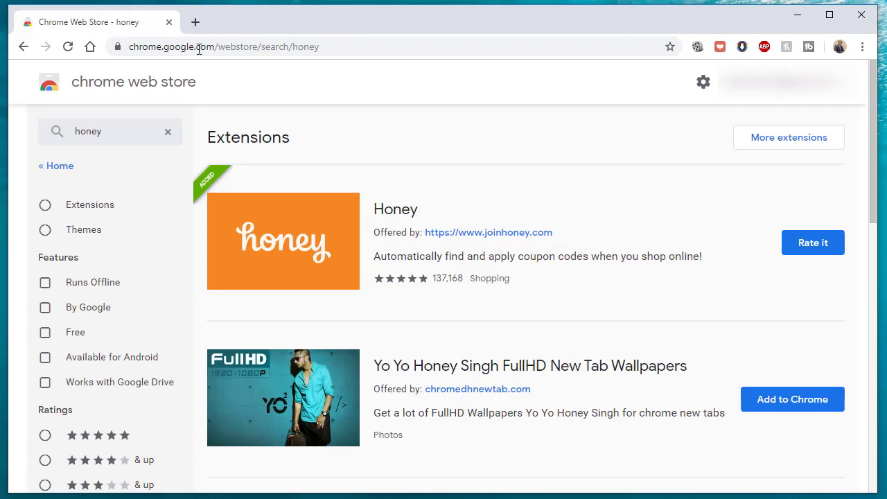
Return to the browser's home page and hide the Video Downloader professional and booky.io extensions in the Chrome menu
{"action": "left_click", "coordinate": [90, 47]}
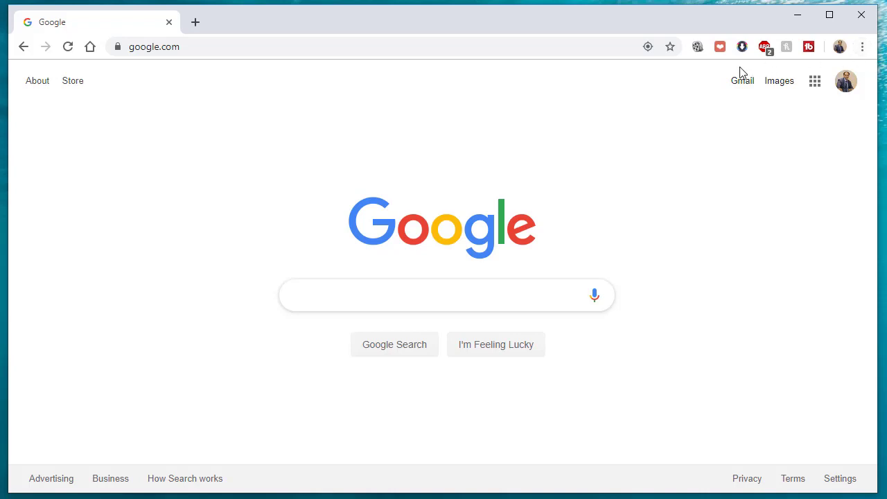
{"action": "right_click", "coordinate": [698, 49]}
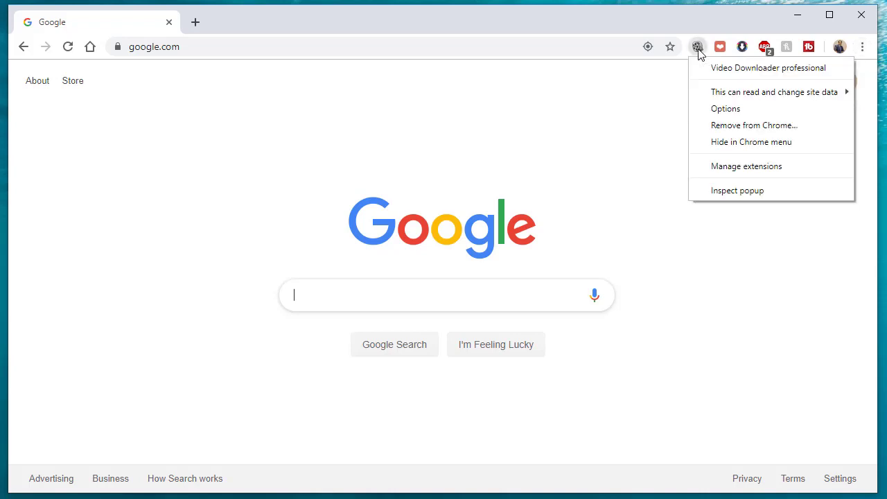
{"action": "left_click", "coordinate": [793, 143]}
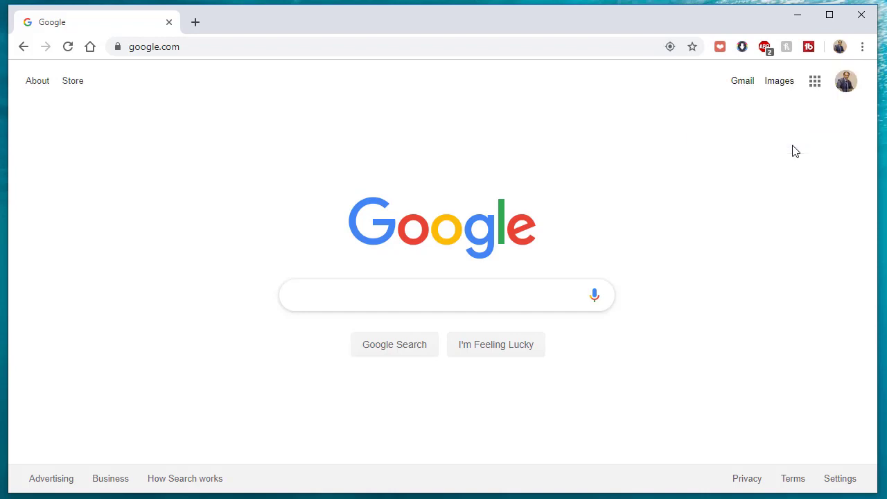
{"action": "right_click", "coordinate": [724, 53]}
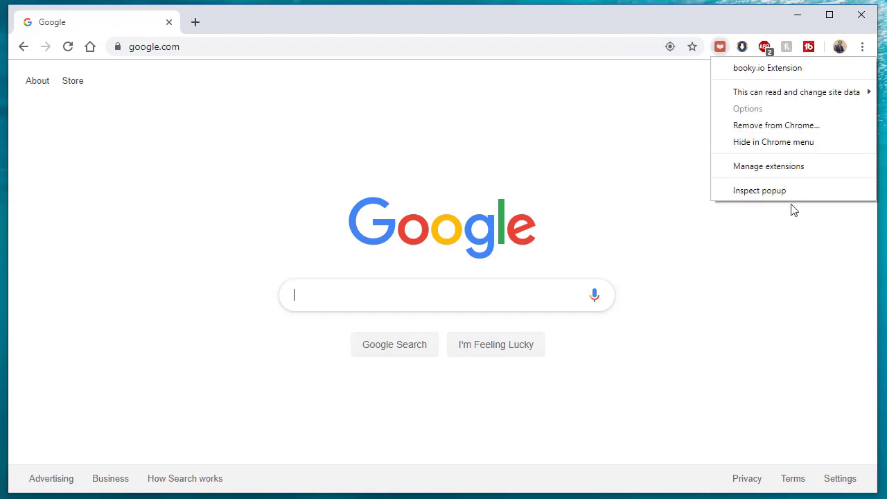
{"action": "left_click", "coordinate": [775, 143]}
Hide the Downloader for Instagram and Adblock Plus extensions in the Chrome menu
{"action": "right_click", "coordinate": [744, 48]}
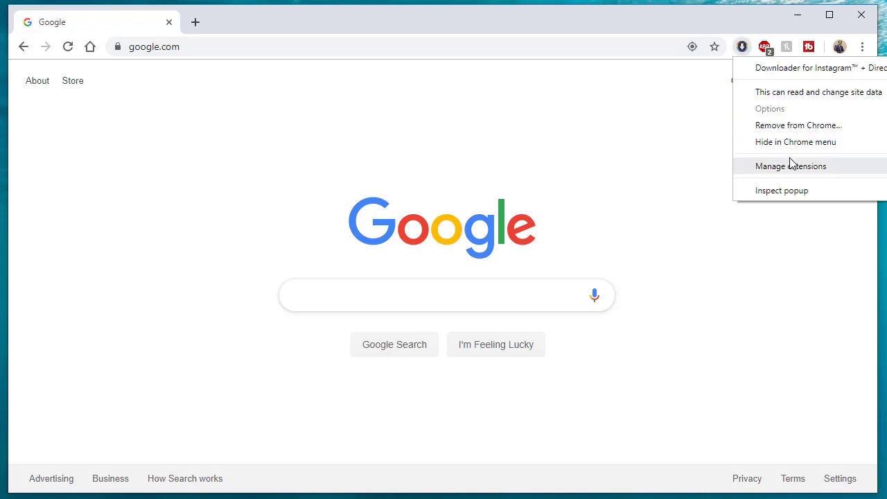
{"action": "left_click", "coordinate": [783, 142]}
{"action": "right_click", "coordinate": [767, 49]}
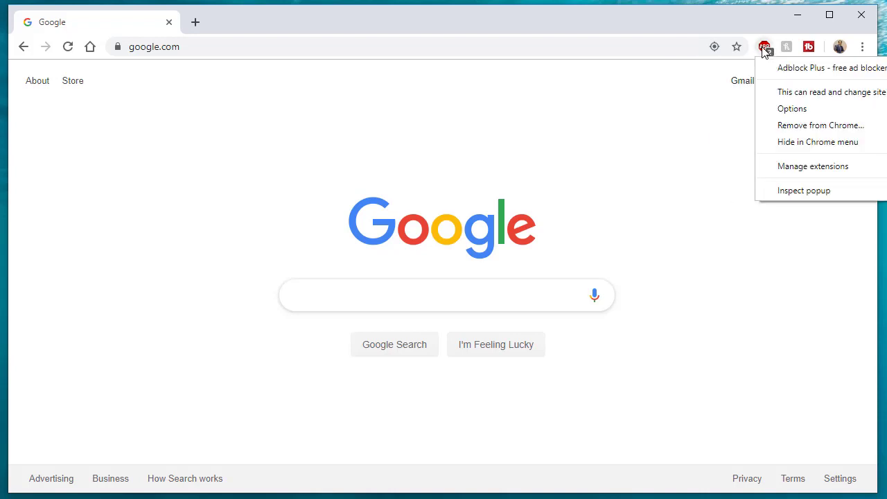
{"action": "left_click", "coordinate": [778, 144]}
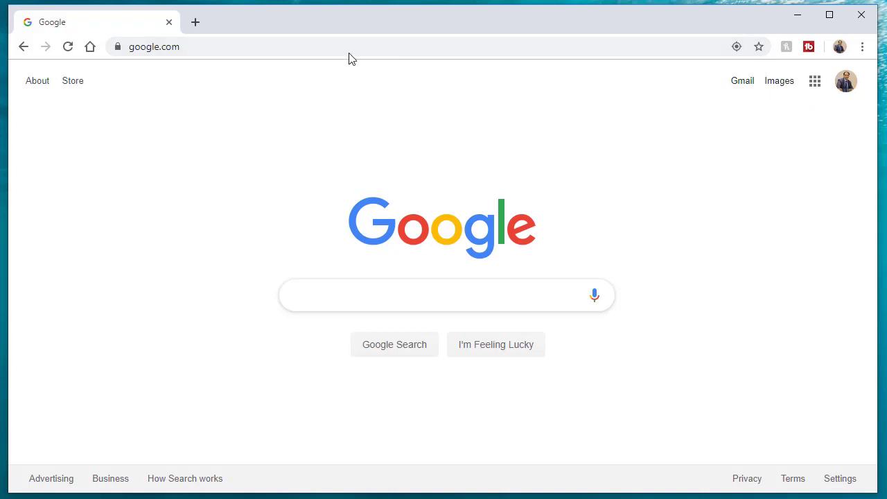